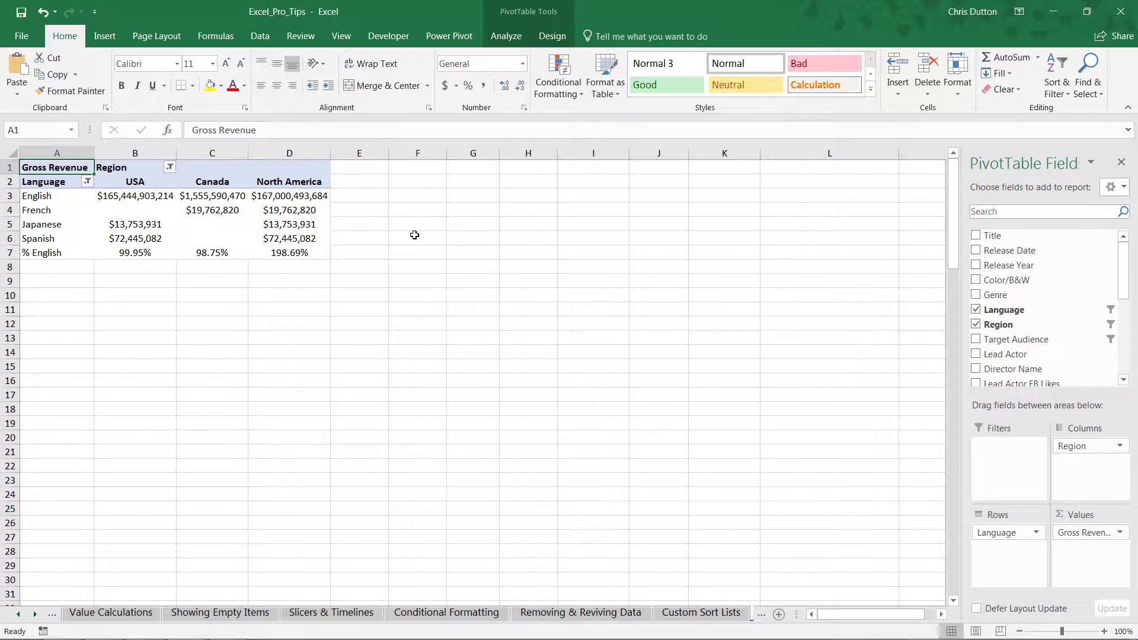
drag(120, 198, 297, 251)
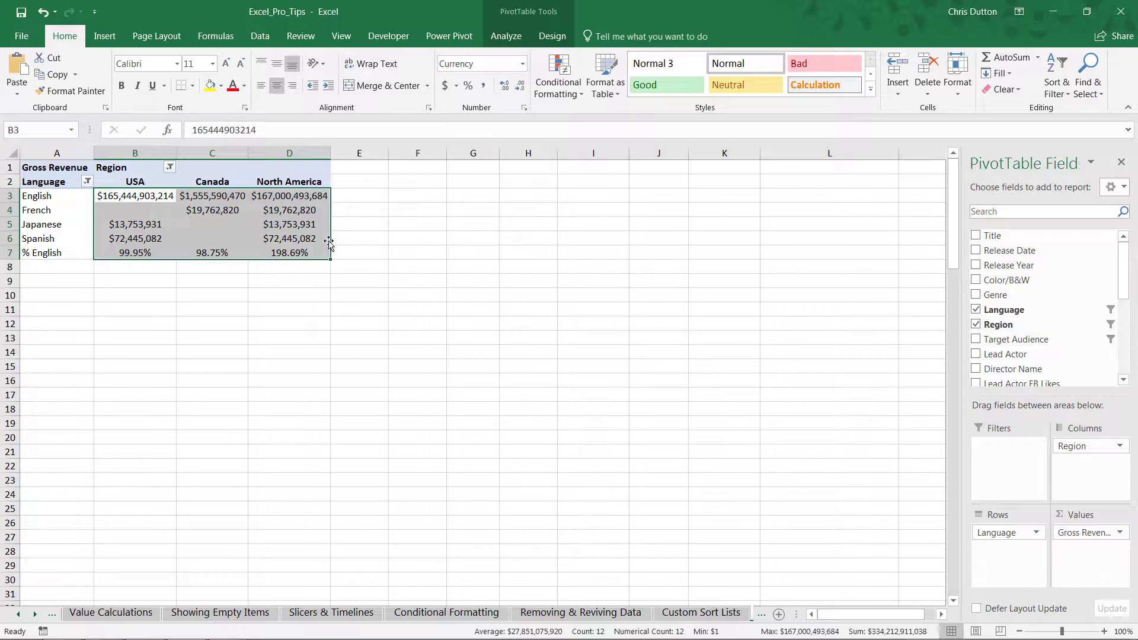
drag(41, 252, 279, 251)
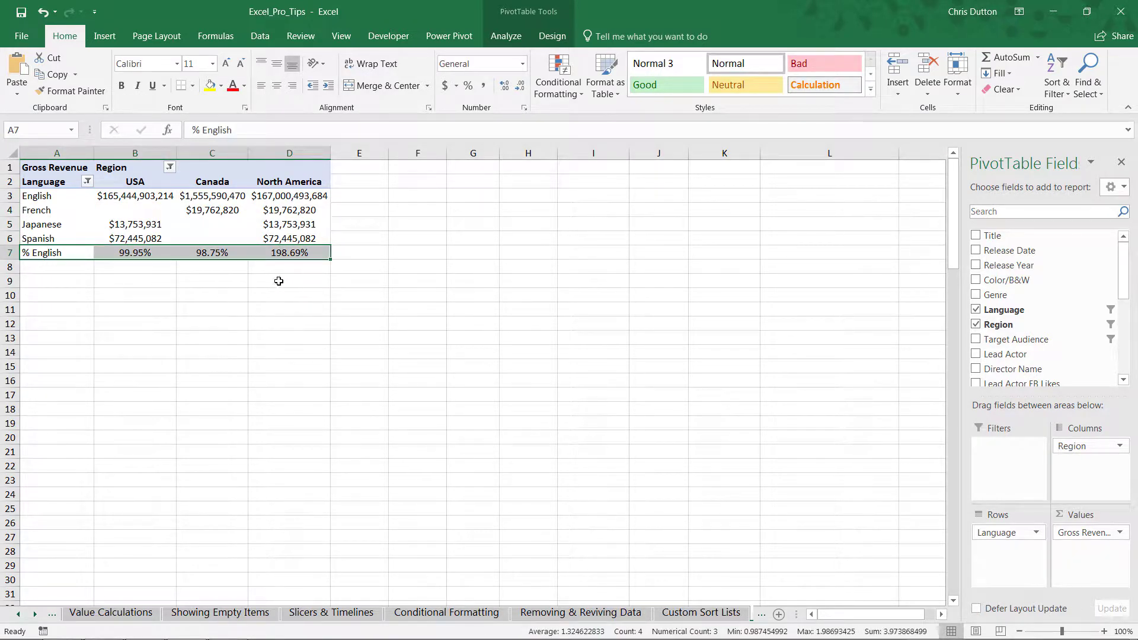
drag(288, 167, 285, 261)
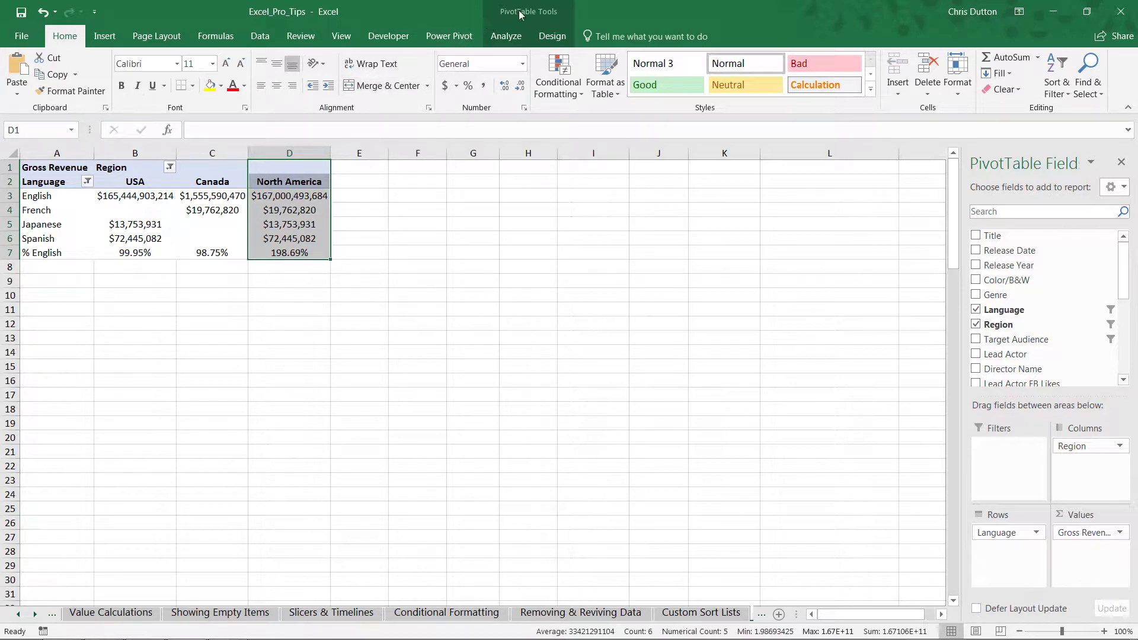
click(505, 36)
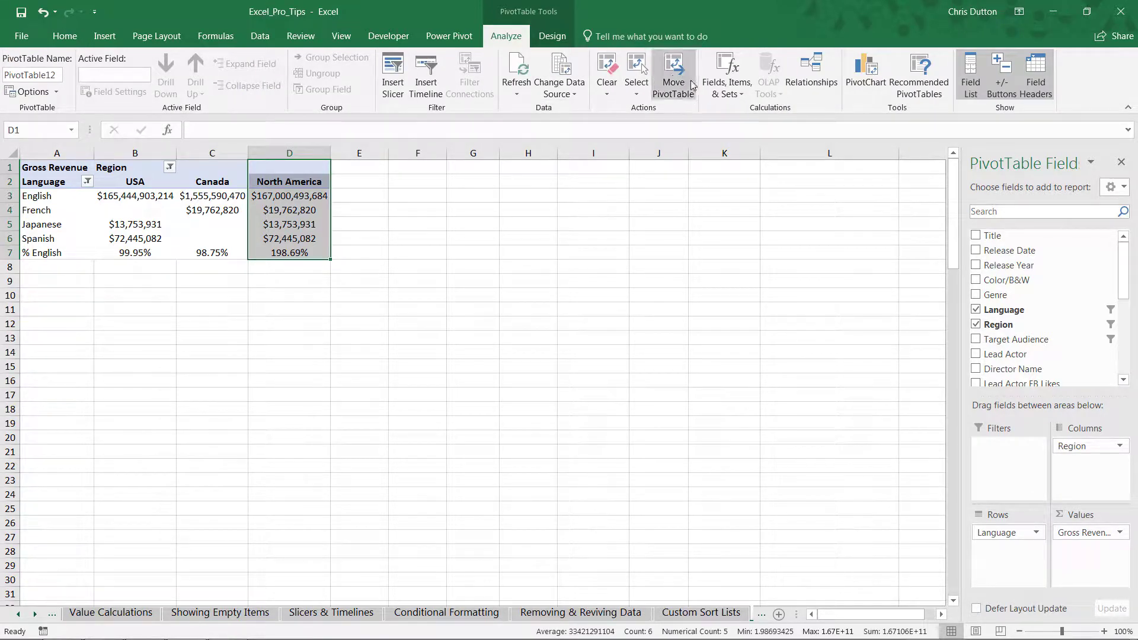
click(727, 80)
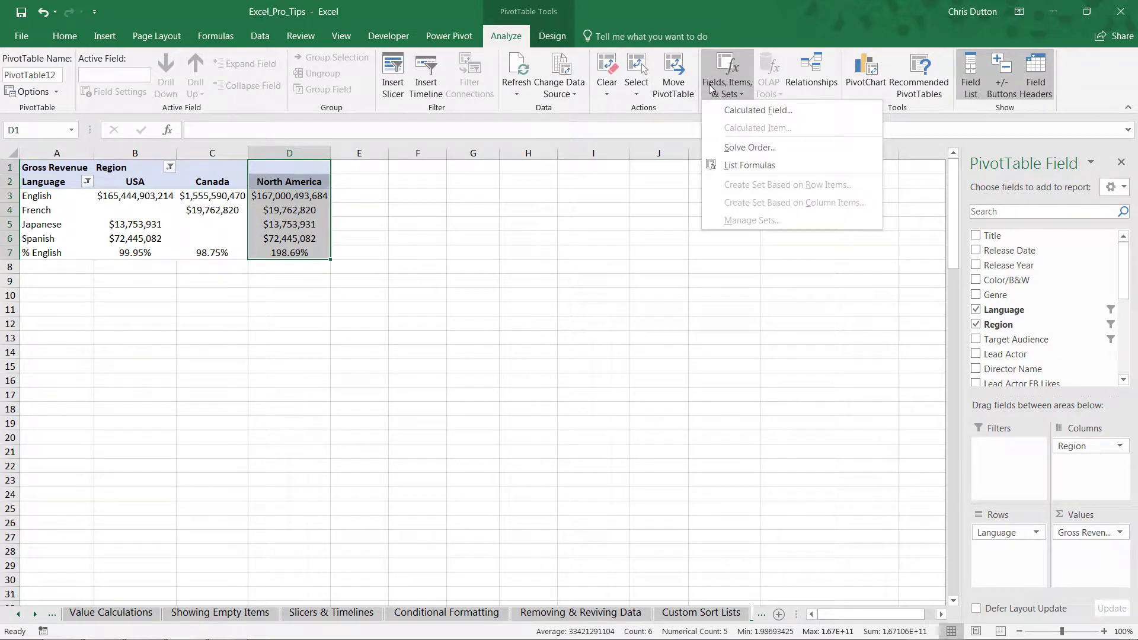
click(761, 148)
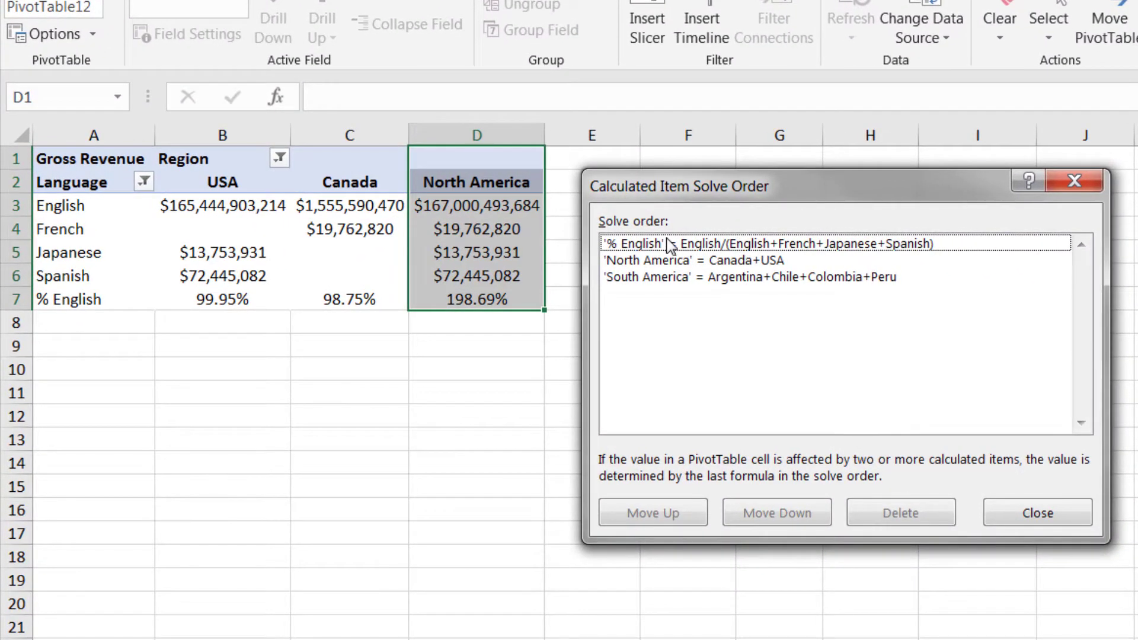
click(537, 232)
click(670, 260)
click(674, 243)
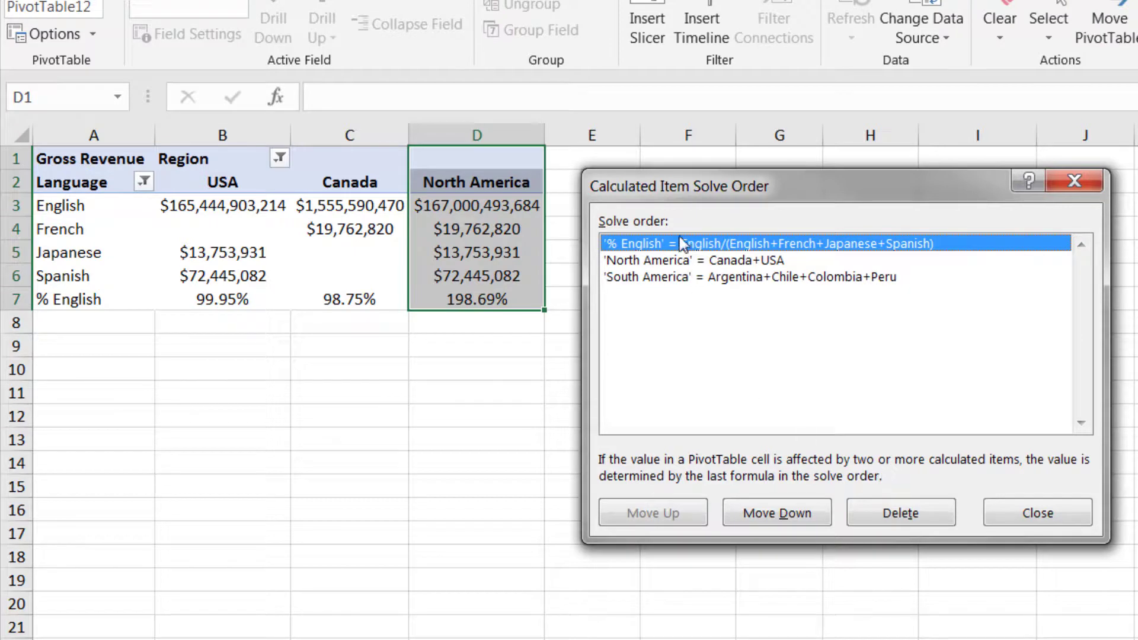
click(624, 260)
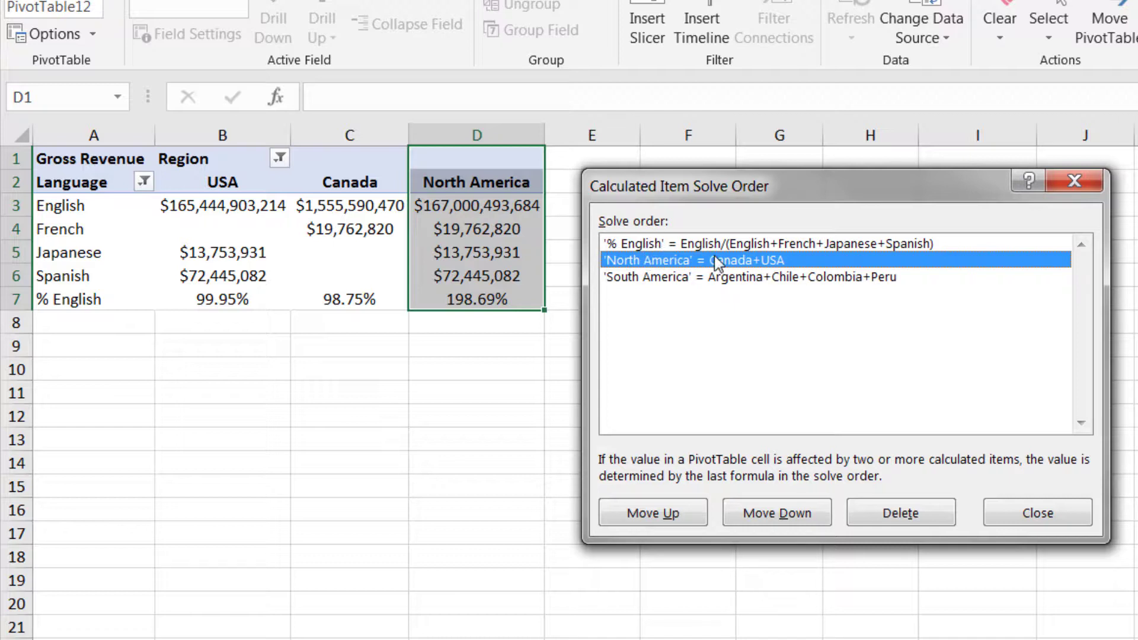
click(1045, 516)
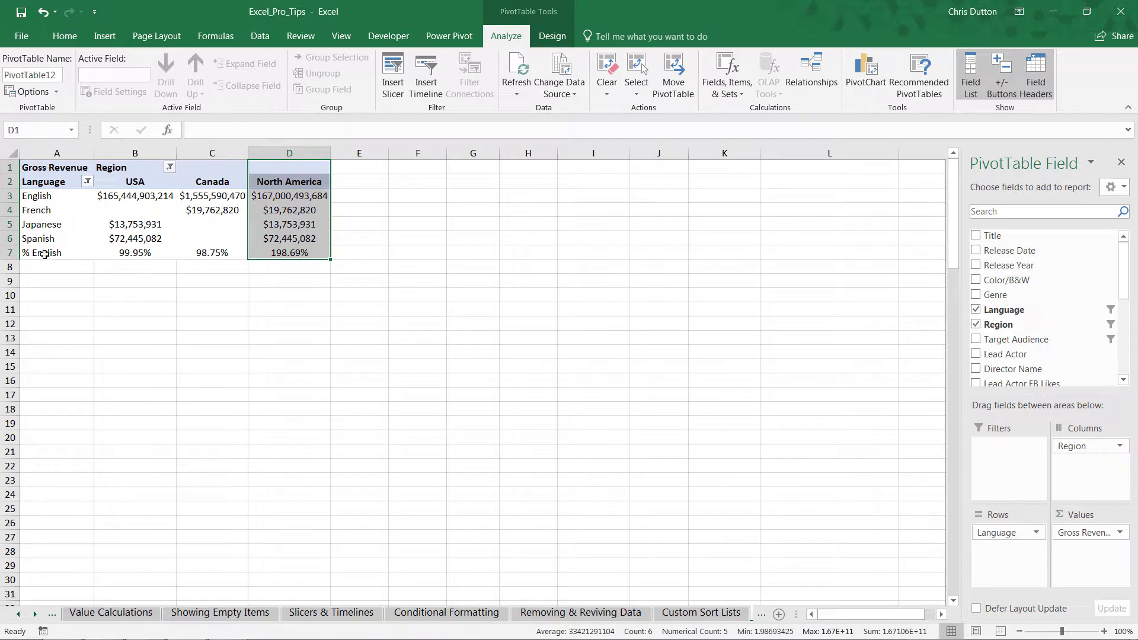
Fill the % English row B7:D7 with light green
mouse_move(123, 255)
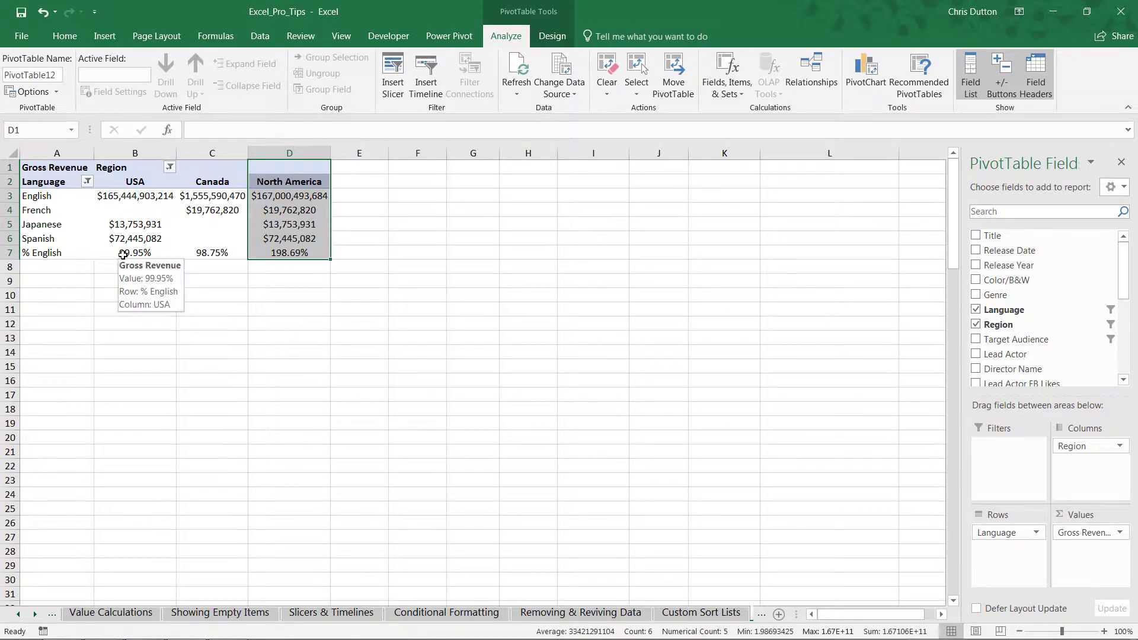
drag(118, 255, 289, 255)
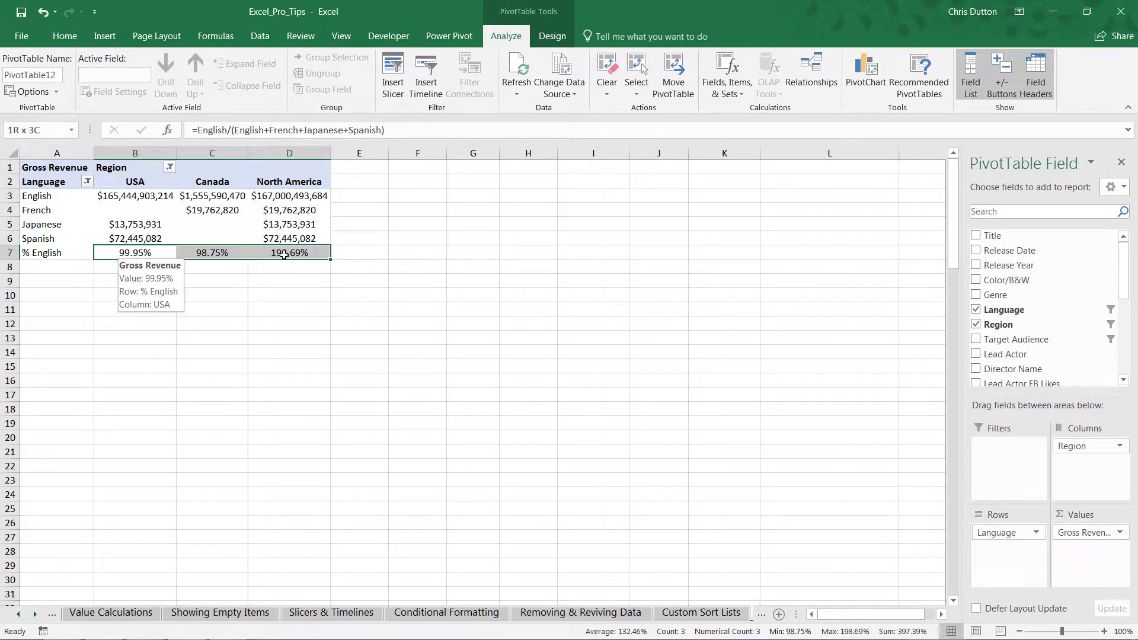
click(65, 36)
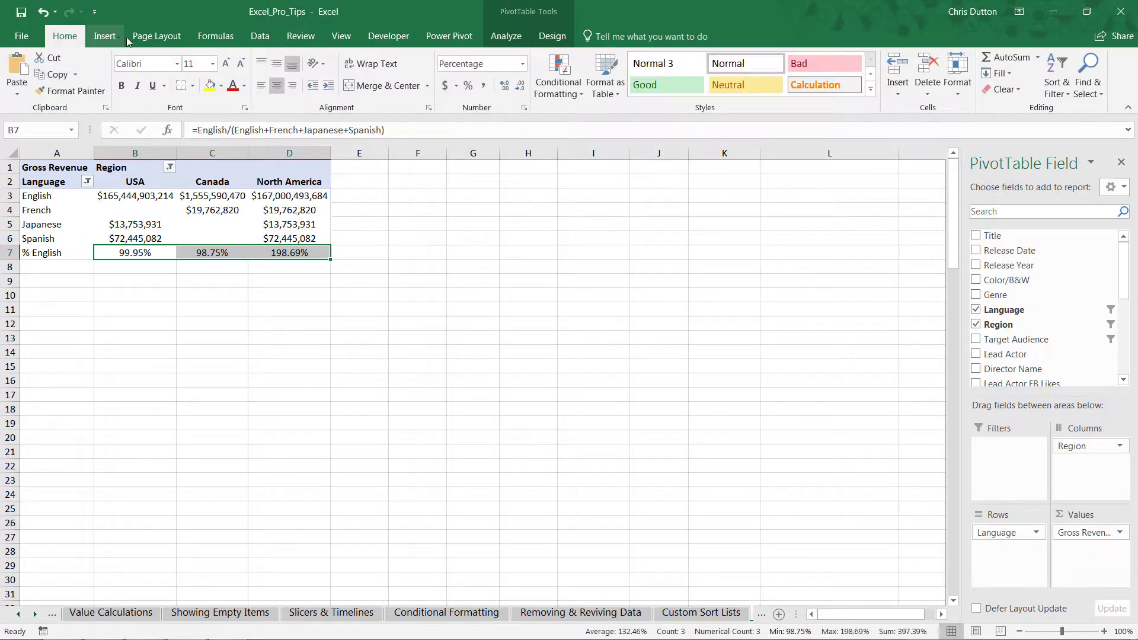
click(221, 87)
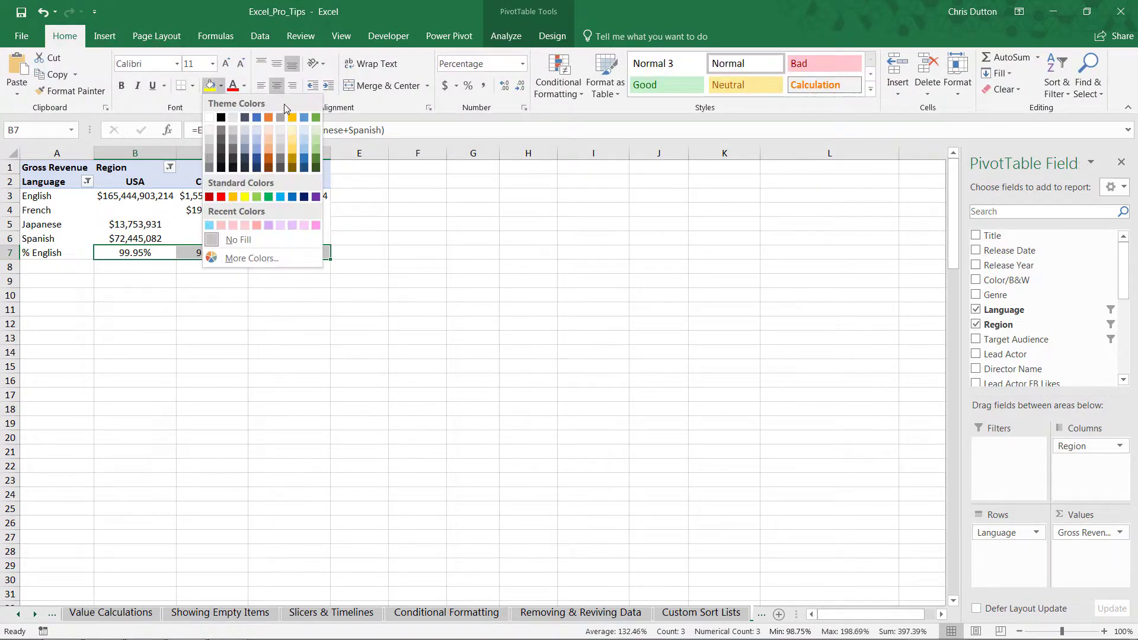
click(315, 137)
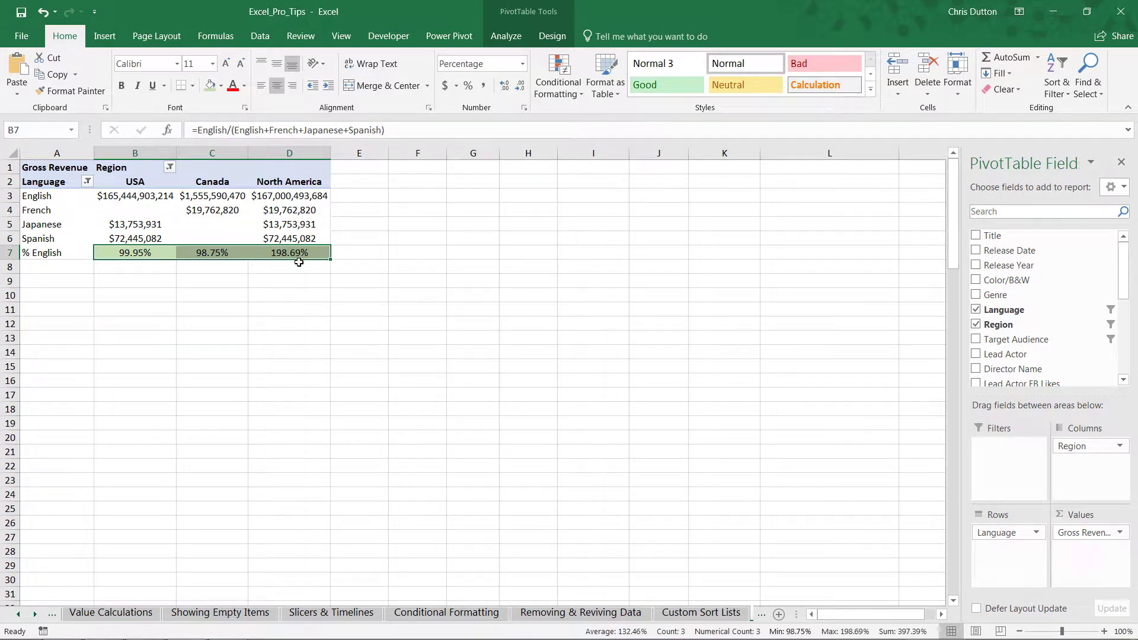
Give the North America column D3:D7 the same light green fill
drag(293, 196, 290, 255)
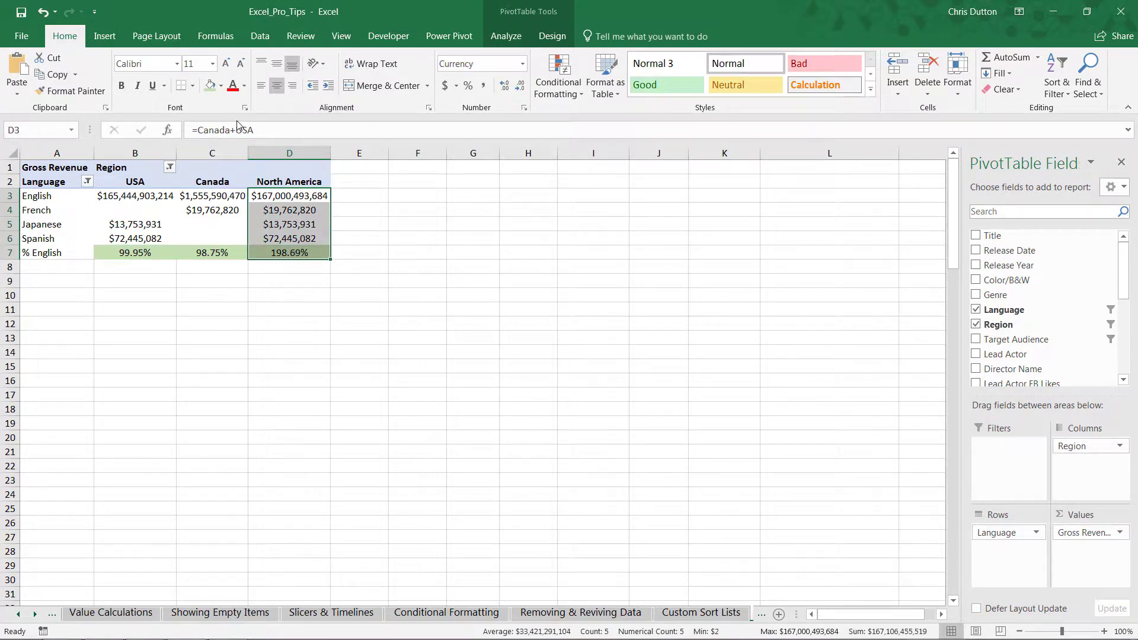
click(205, 86)
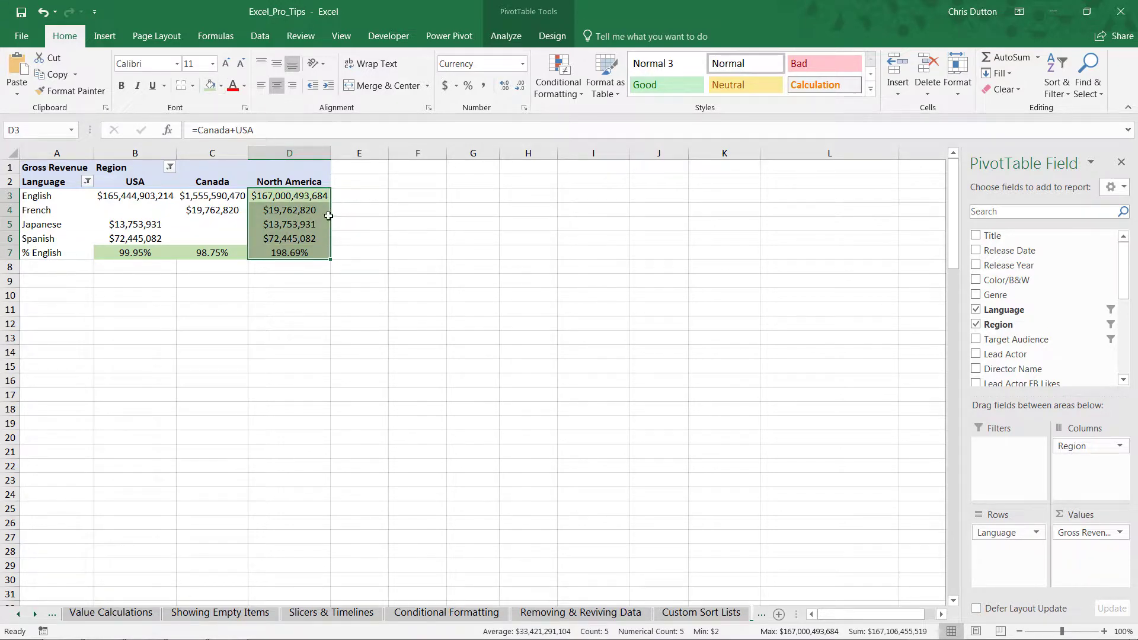
click(317, 253)
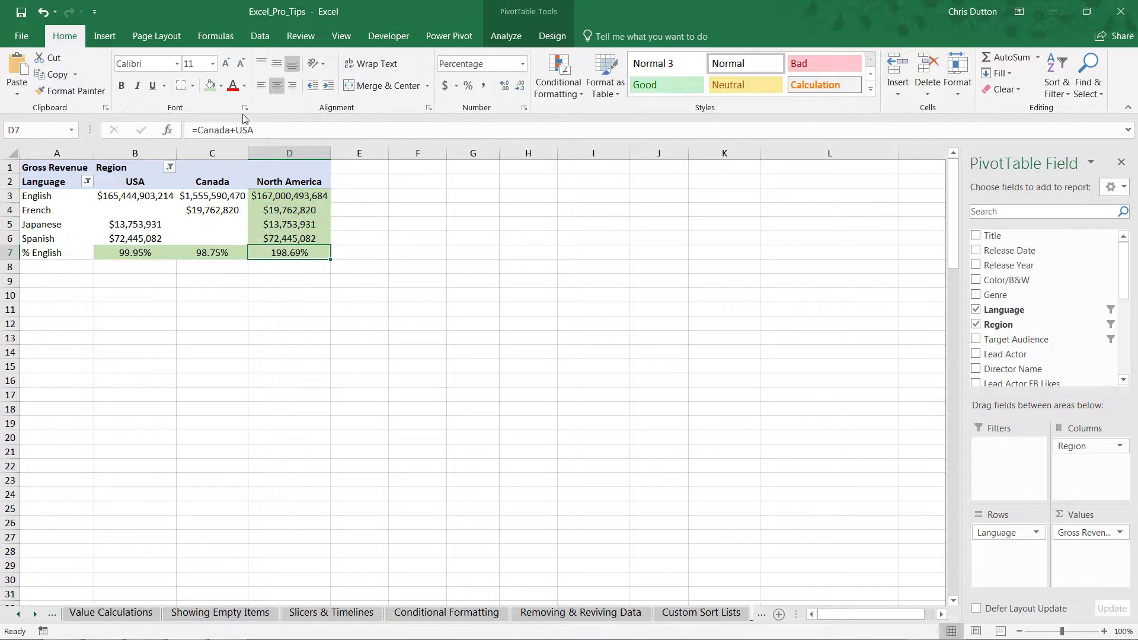
click(221, 86)
click(316, 140)
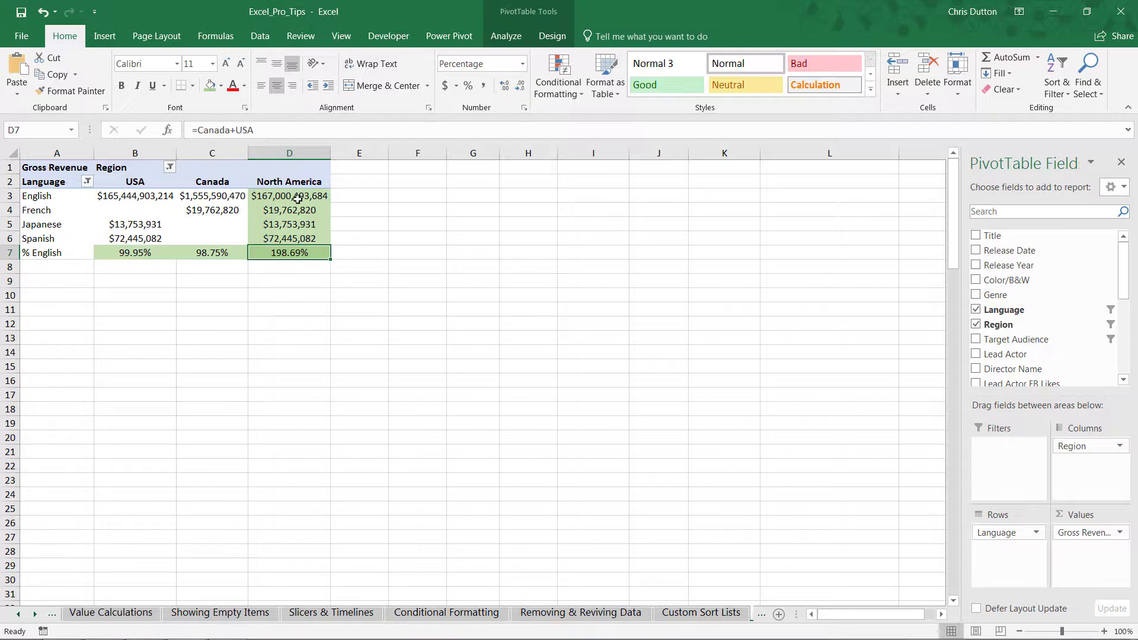
mouse_move(284, 199)
mouse_move(313, 237)
mouse_move(215, 255)
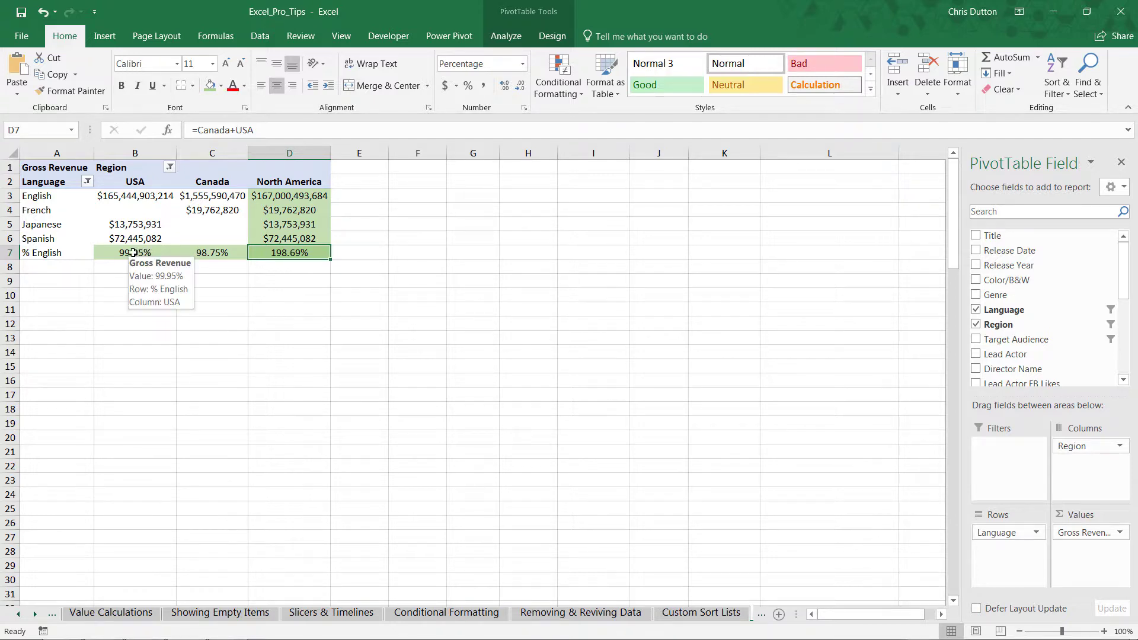
click(107, 253)
drag(107, 254, 216, 254)
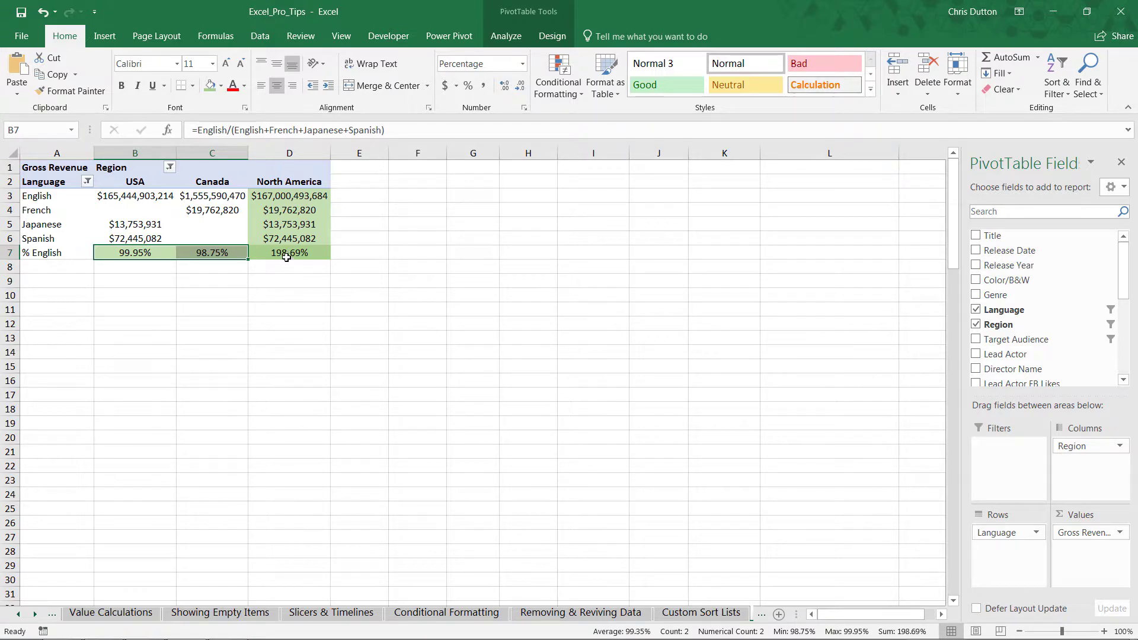
click(317, 252)
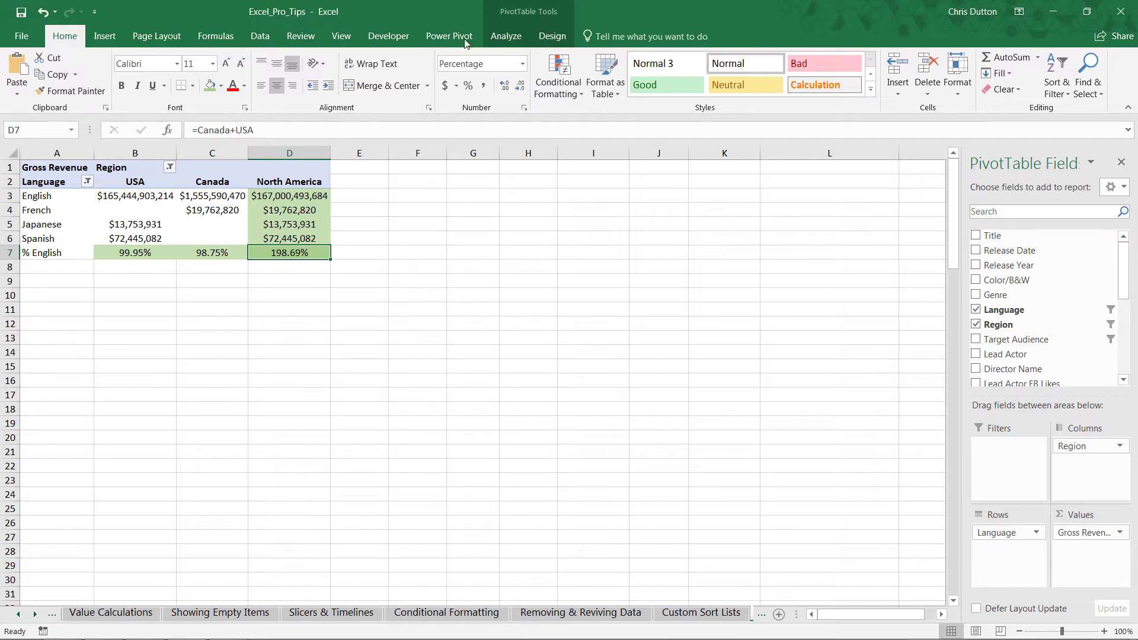
Move % English to the bottom of the Solve Order list so North America reads 99.94%
click(506, 35)
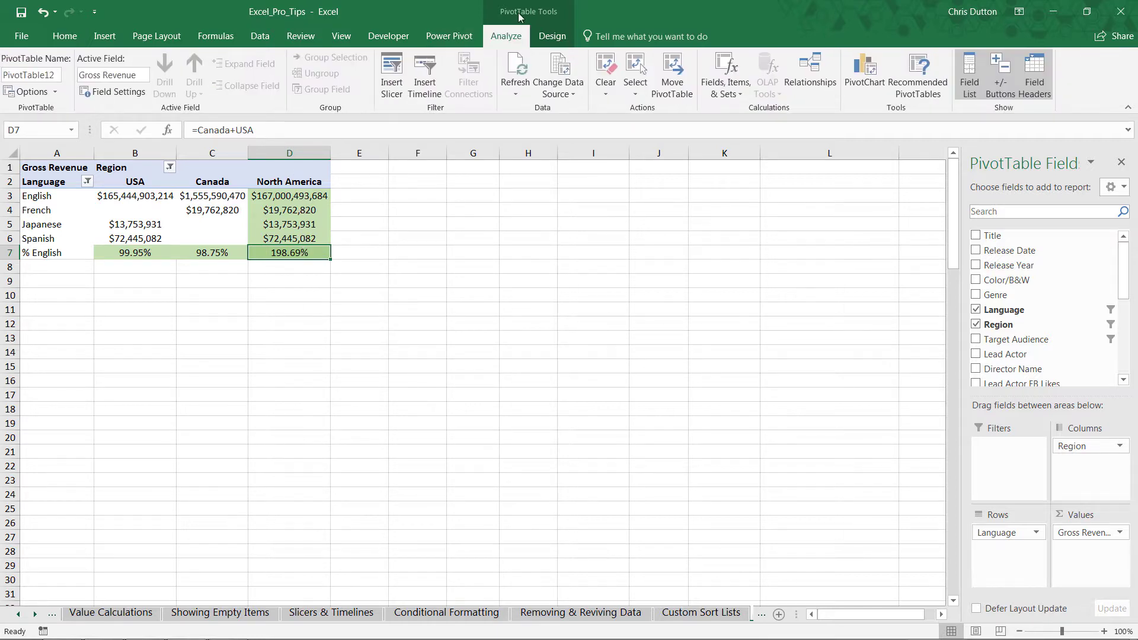
click(725, 94)
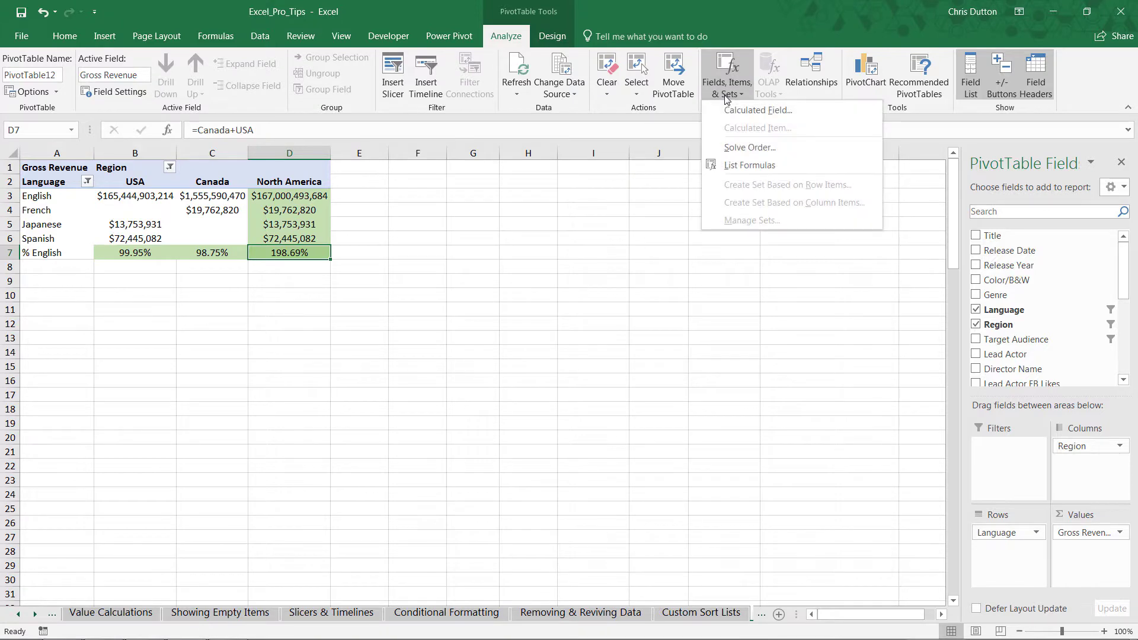
click(748, 147)
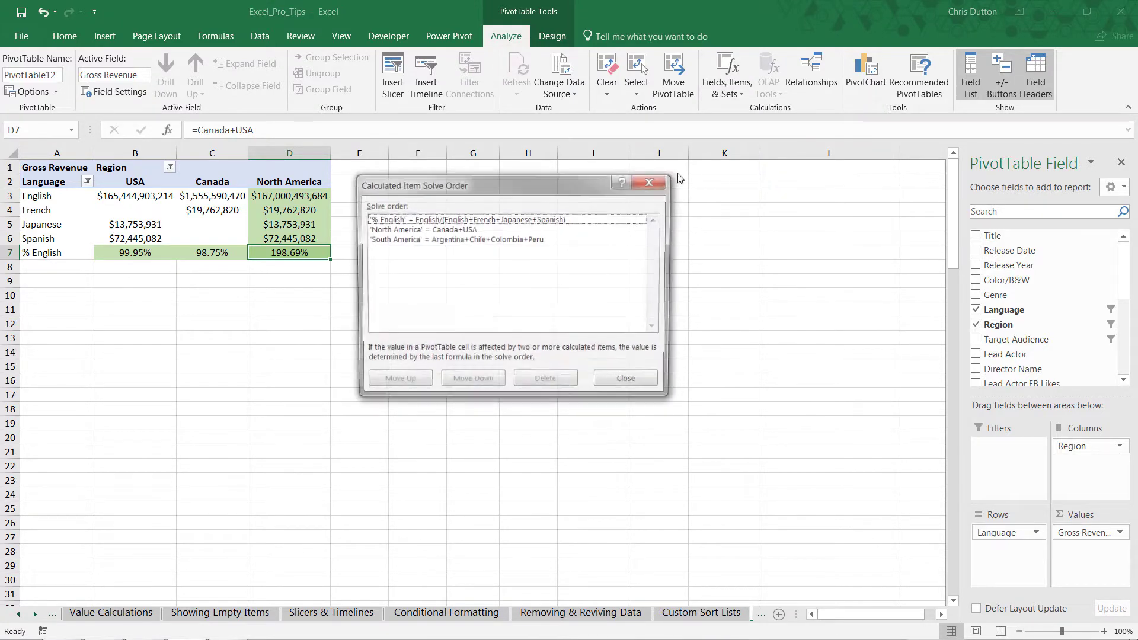
click(450, 220)
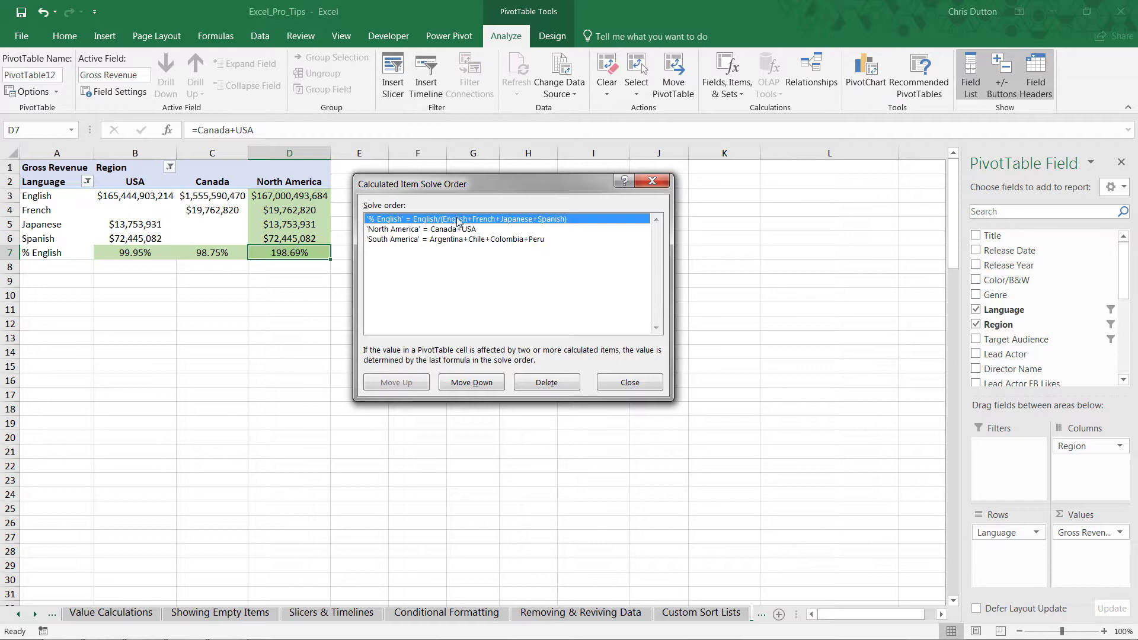
click(457, 239)
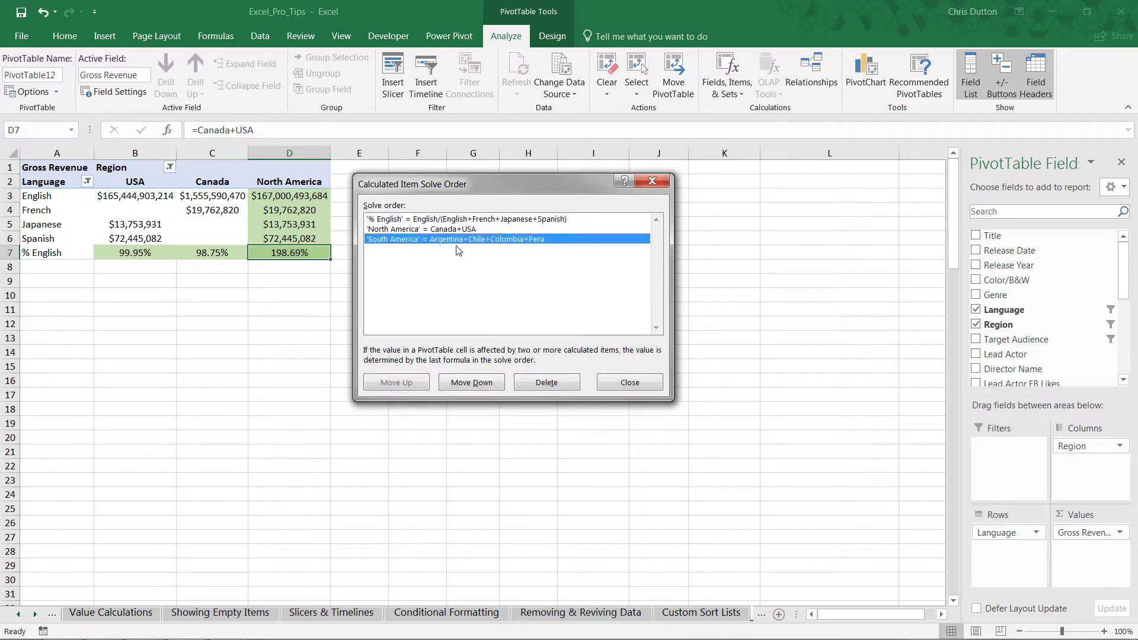
click(456, 220)
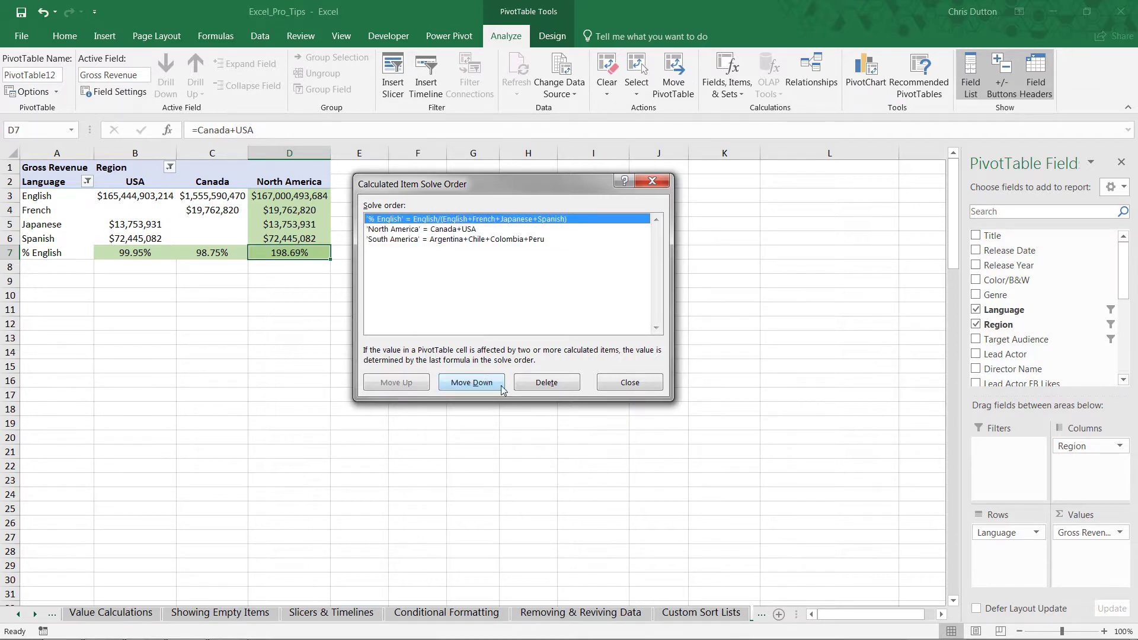
click(474, 383)
click(475, 383)
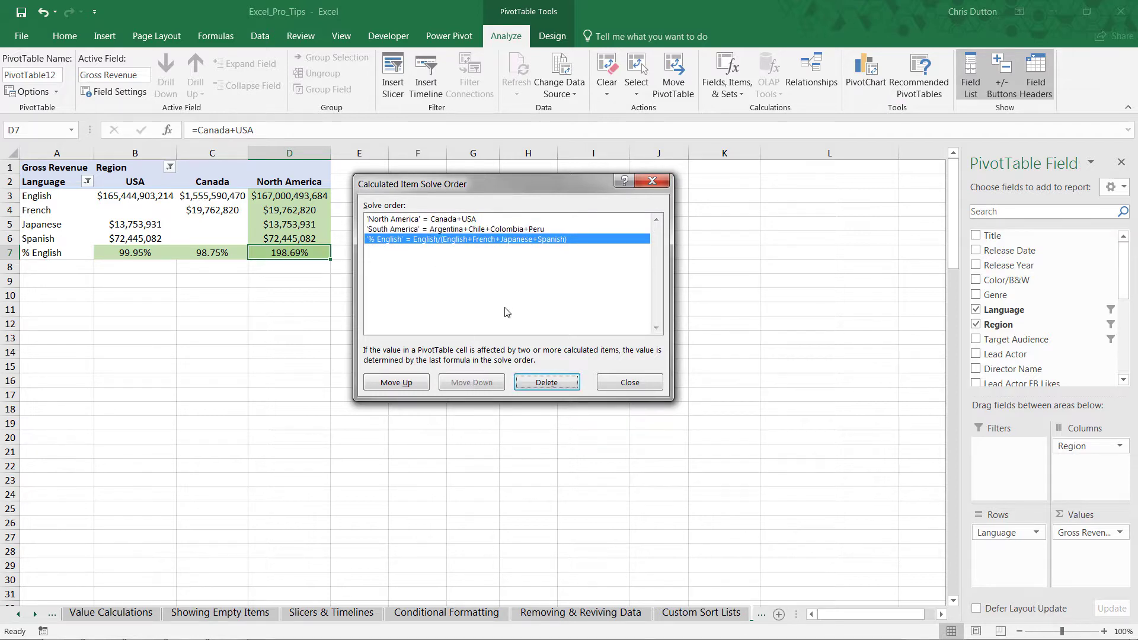
click(634, 381)
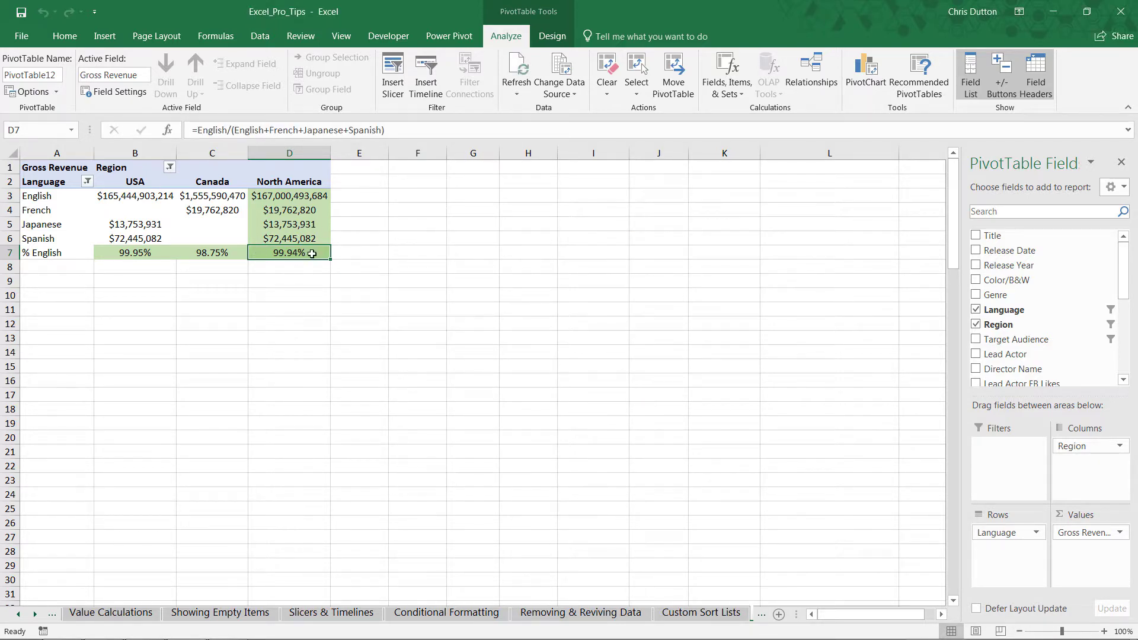
mouse_move(311, 254)
click(41, 250)
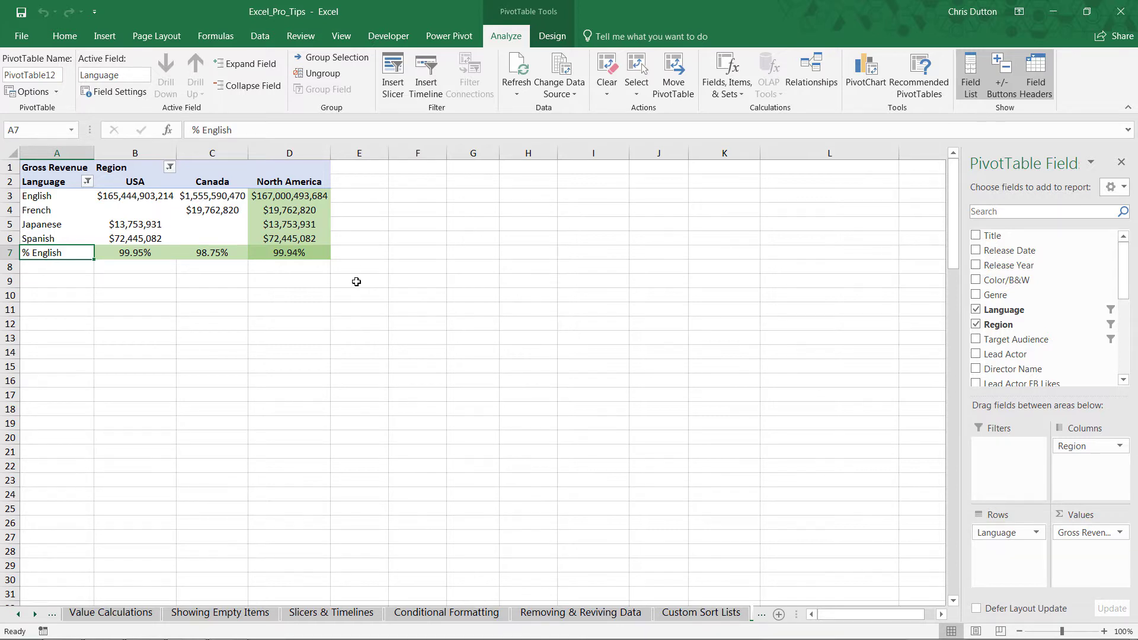
Run List Formulas to produce a sheet of calculated fields, items and solve order
click(733, 88)
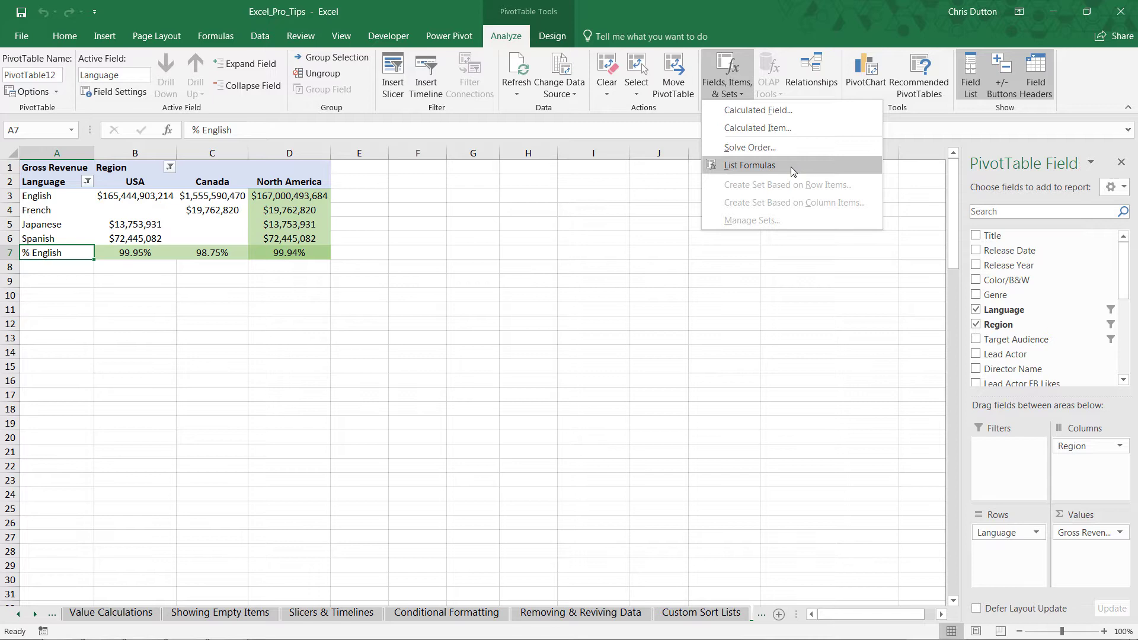
click(748, 167)
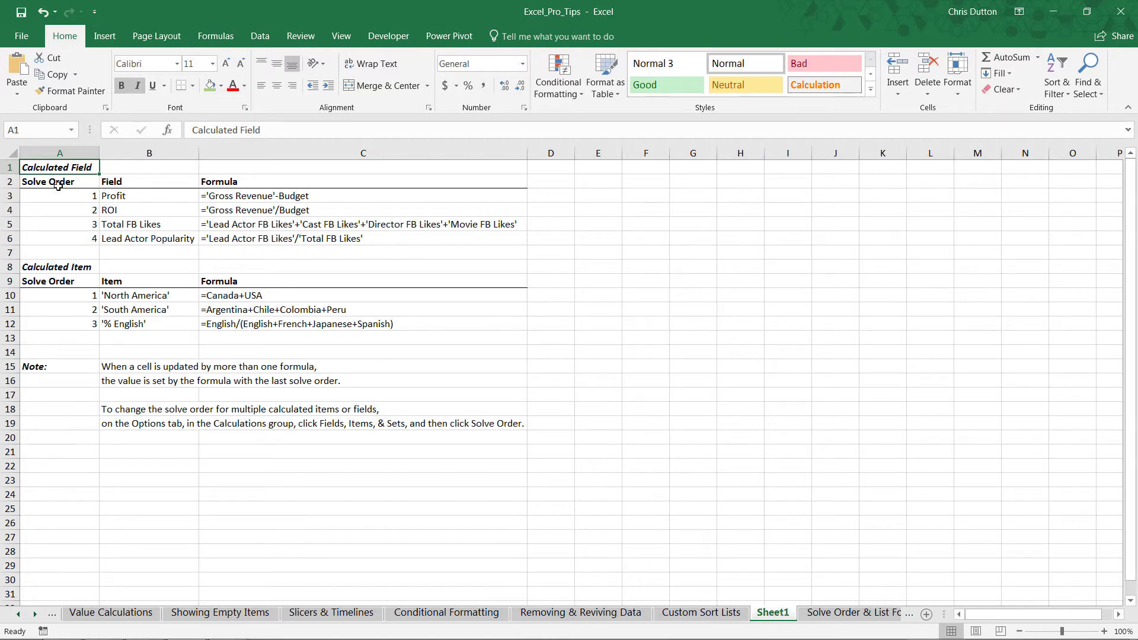
Review the listed calculated field and item formulas and their solve order numbers
drag(59, 193, 368, 253)
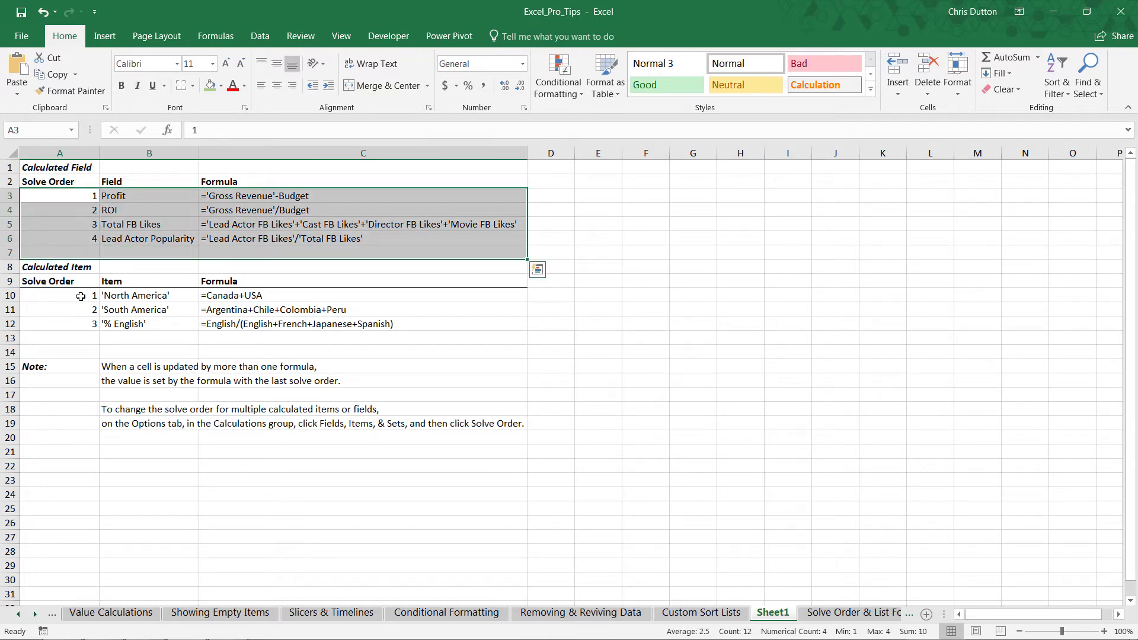
drag(84, 296, 308, 328)
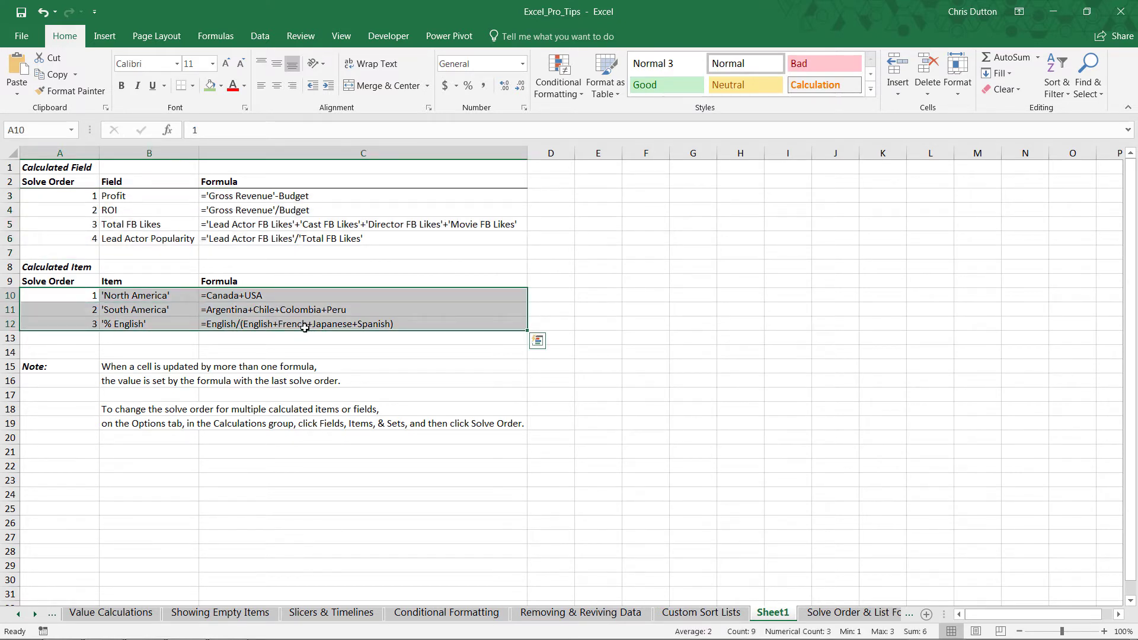
drag(80, 297, 77, 318)
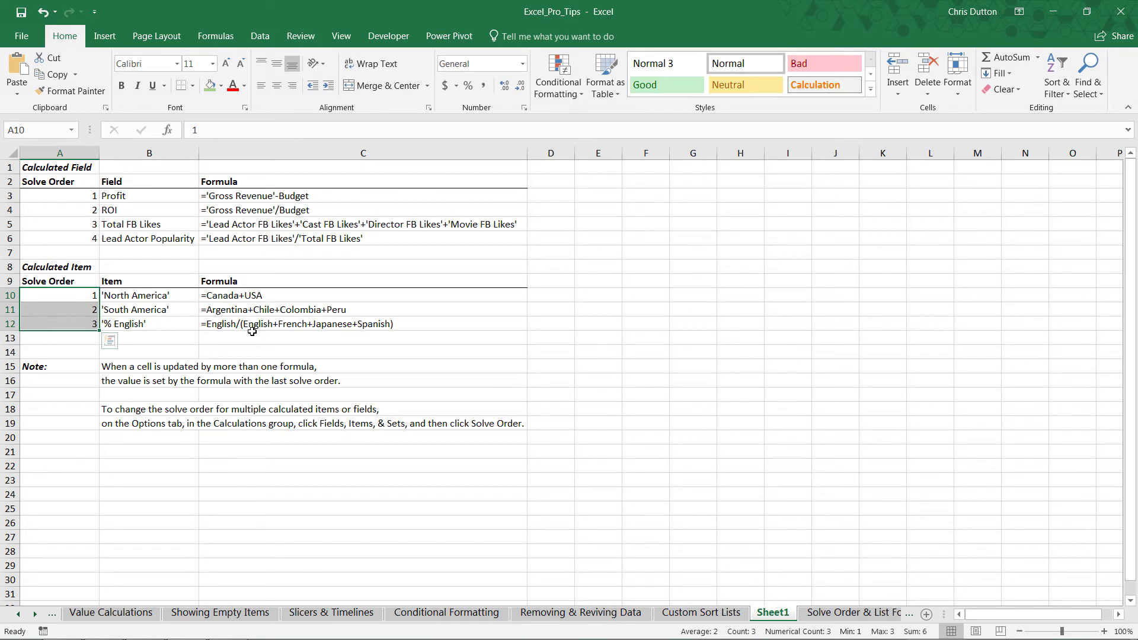
Delete the generated Sheet1, confirming the permanent deletion
right_click(773, 613)
click(808, 460)
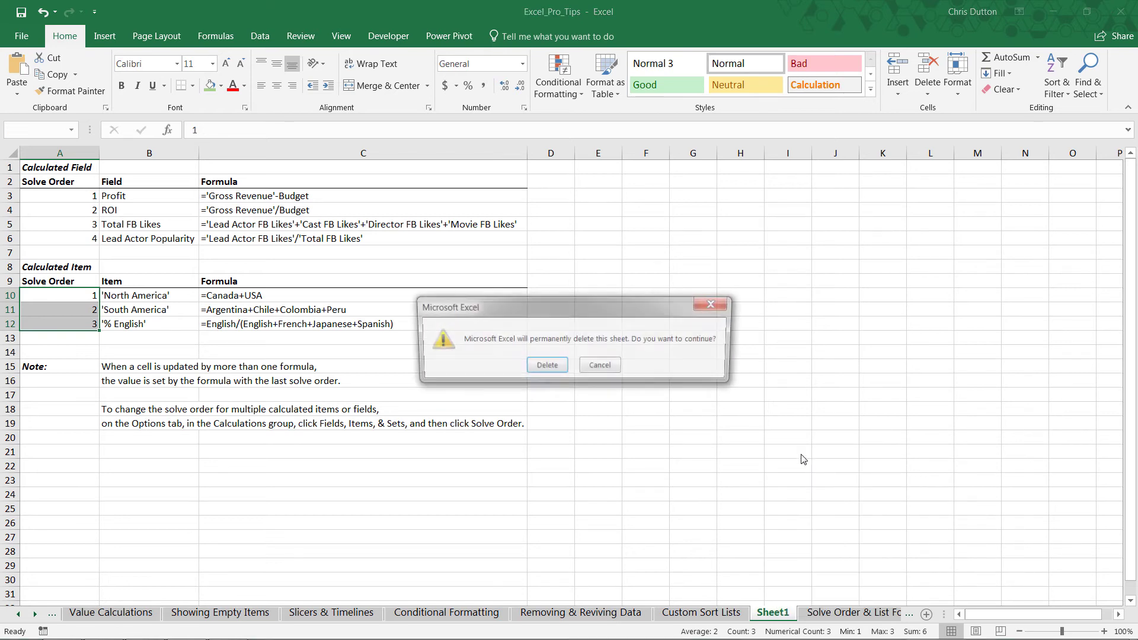
click(551, 368)
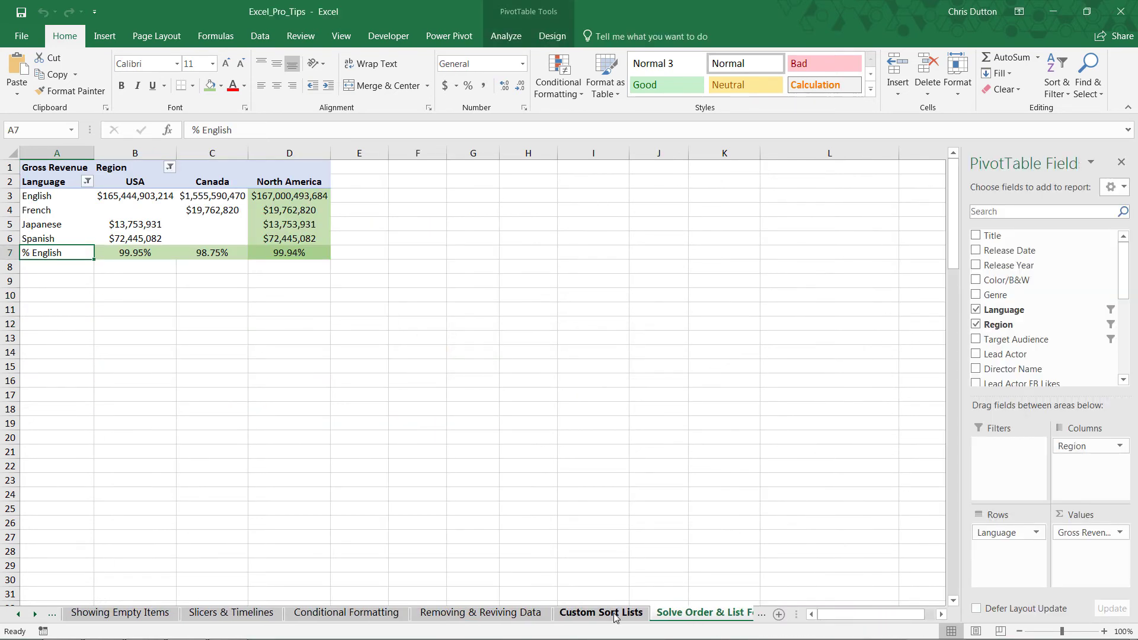